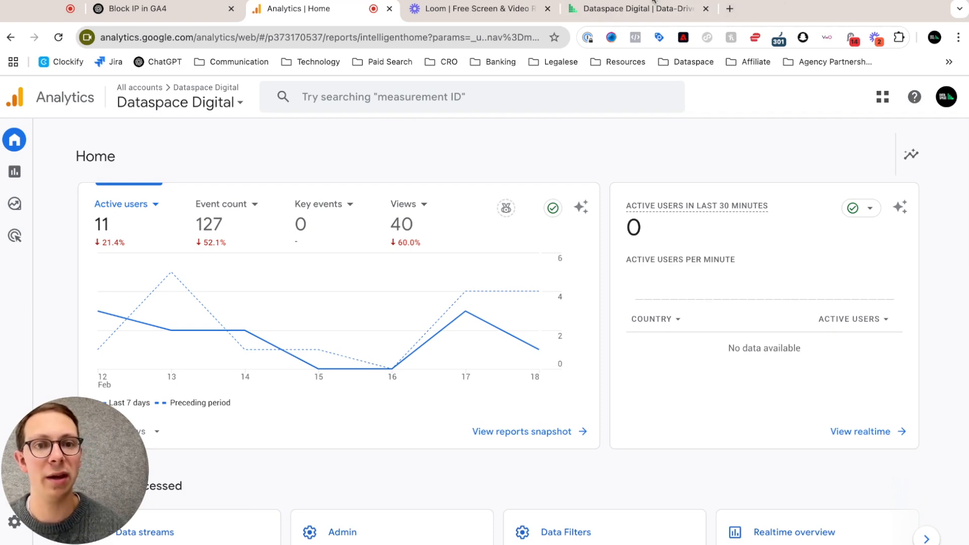
Step: View the Dataspace Digital website, return to Analytics, and open and refresh the Realtime overview report
left_click(632, 8)
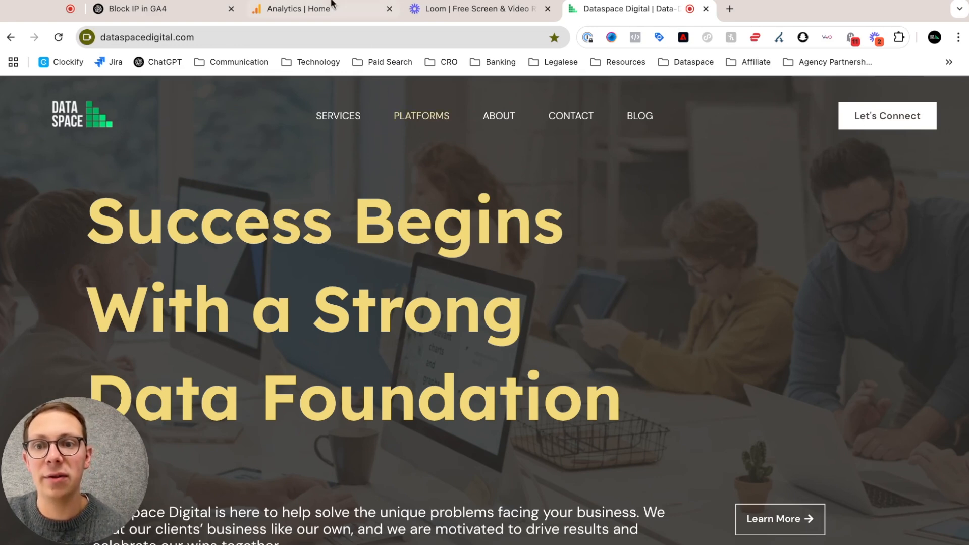
left_click(318, 18)
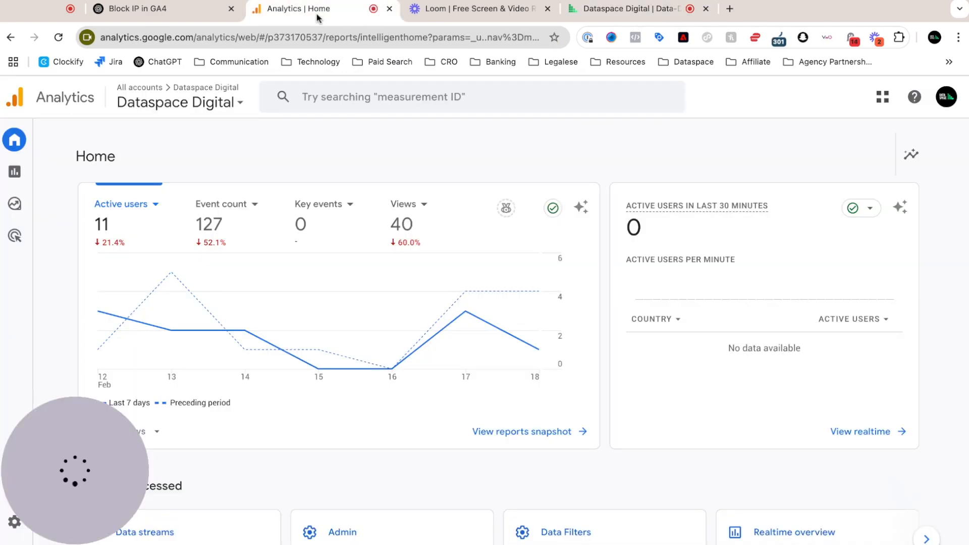
left_click(851, 438)
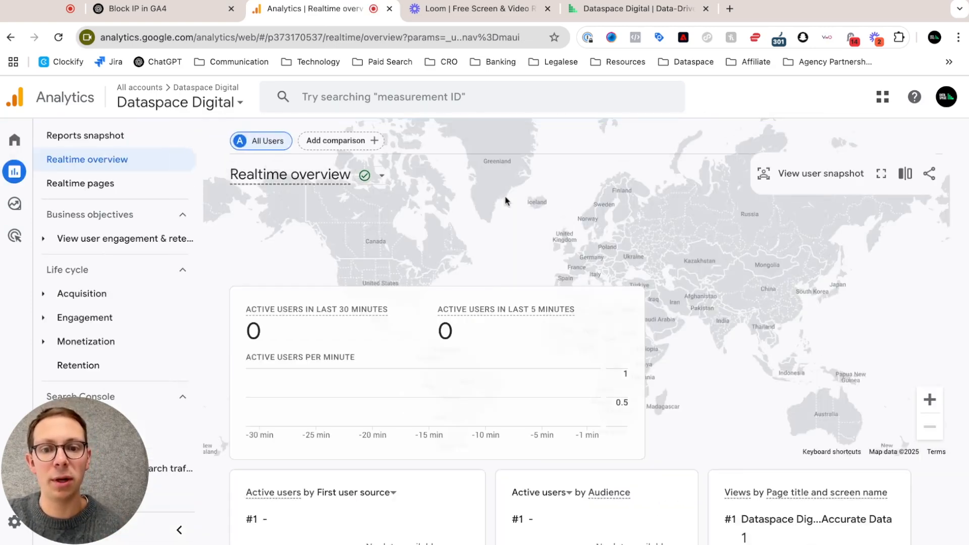
left_click(57, 36)
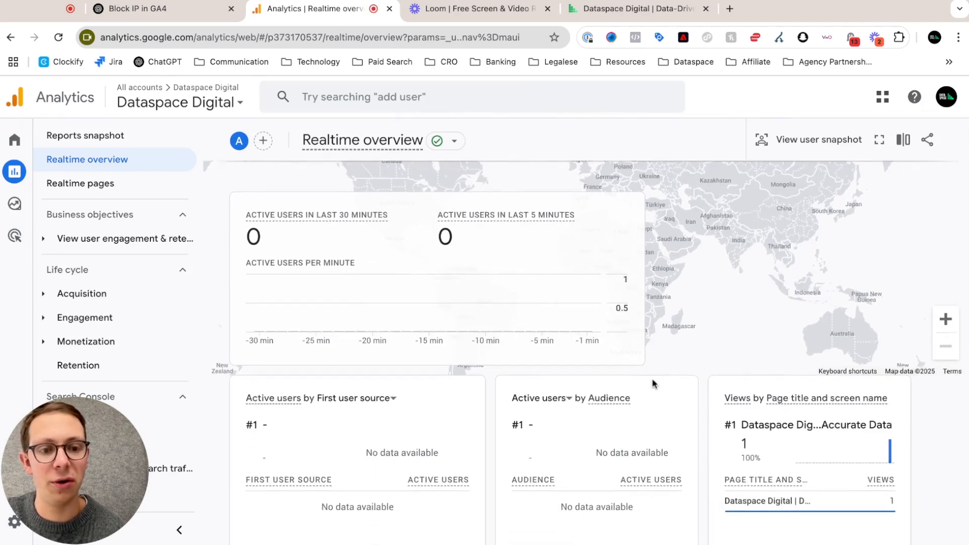
Step: Examine the active users, page title views and event counts in the Realtime overview
scroll(654, 383, "down", 2)
scroll(570, 254, "up", 4)
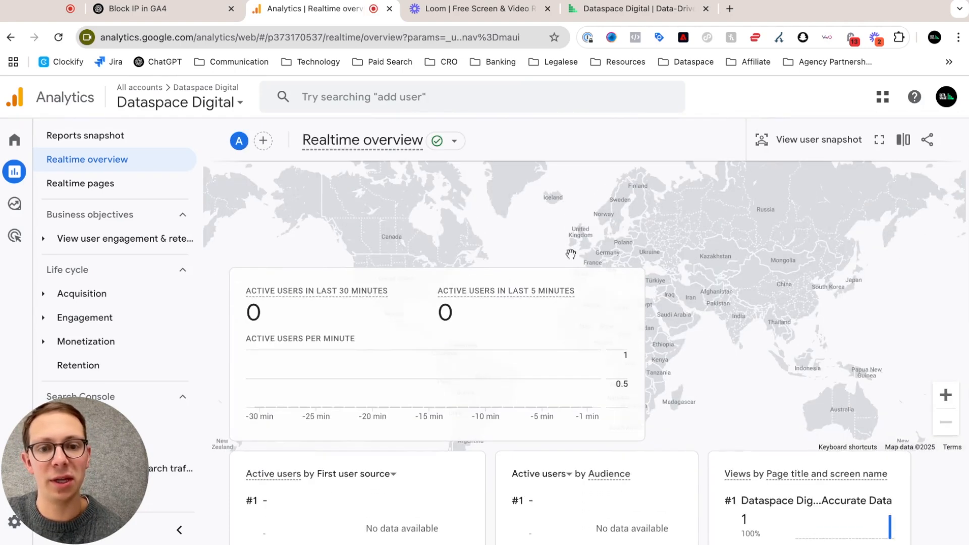
scroll(598, 296, "down", 4)
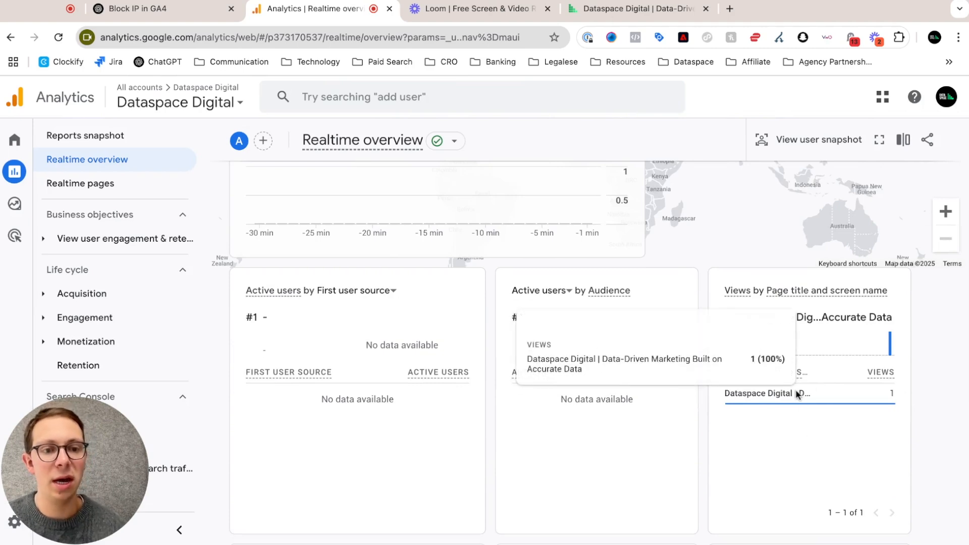
scroll(714, 314, "down", 5)
scroll(715, 314, "down", 1)
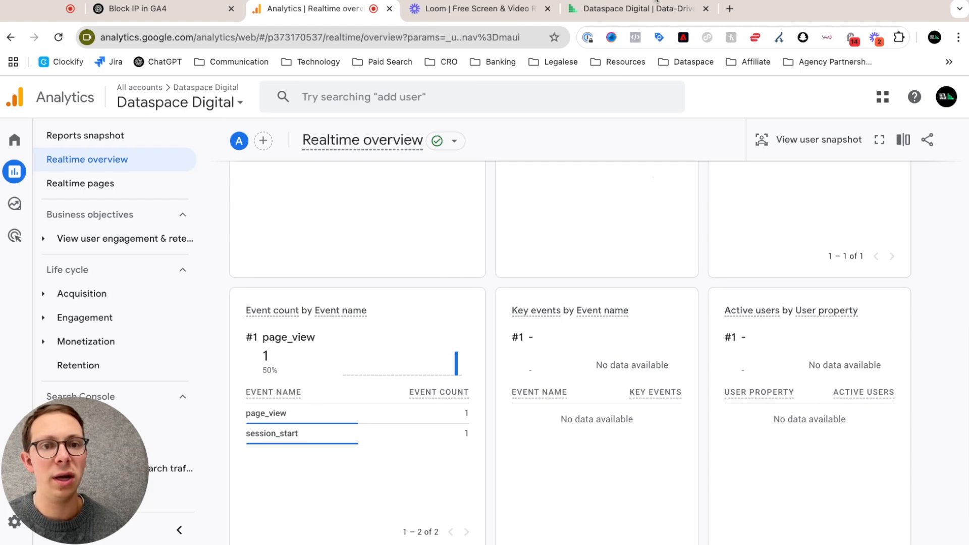
Step: Reload the Dataspace Digital website and refresh the Realtime overview report again
left_click(651, 8)
left_click(58, 37)
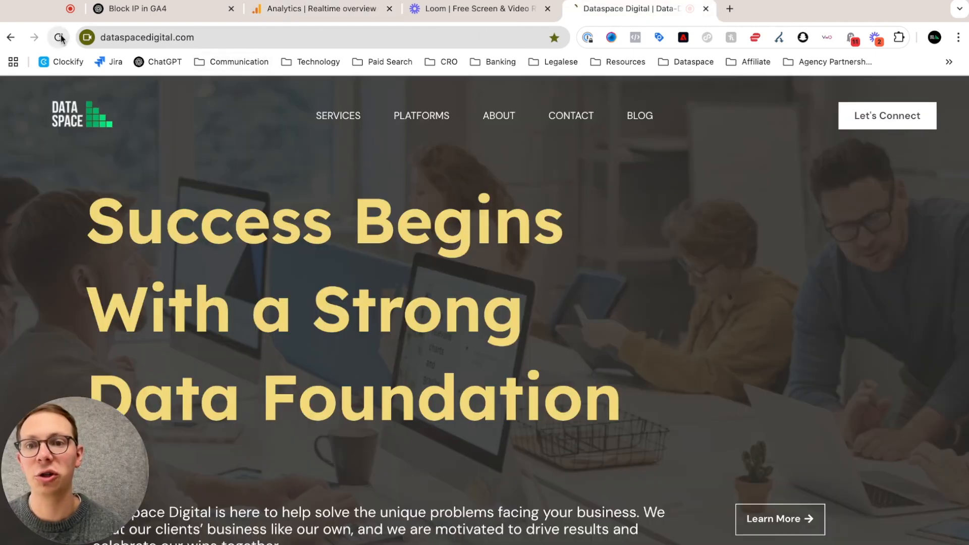
left_click(286, 10)
scroll(399, 303, "up", 6)
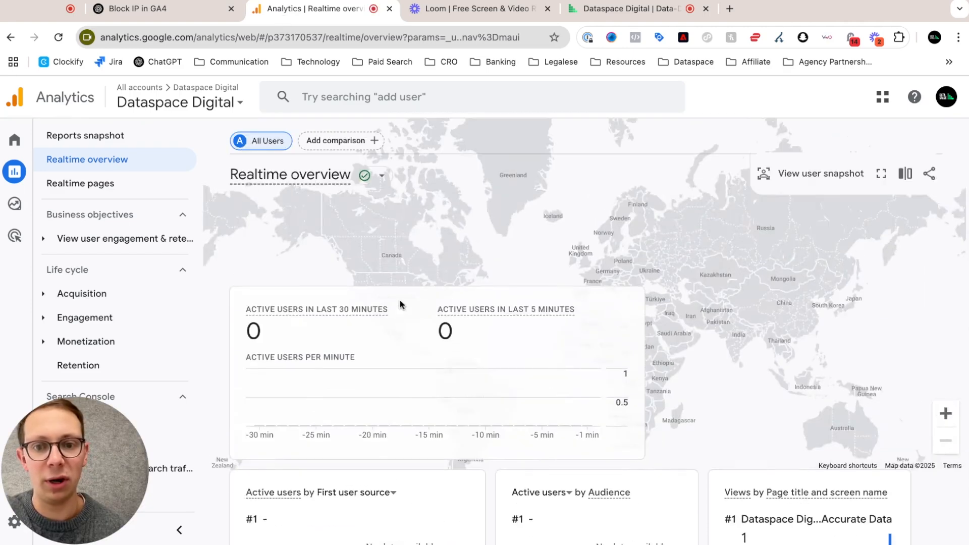
left_click(58, 41)
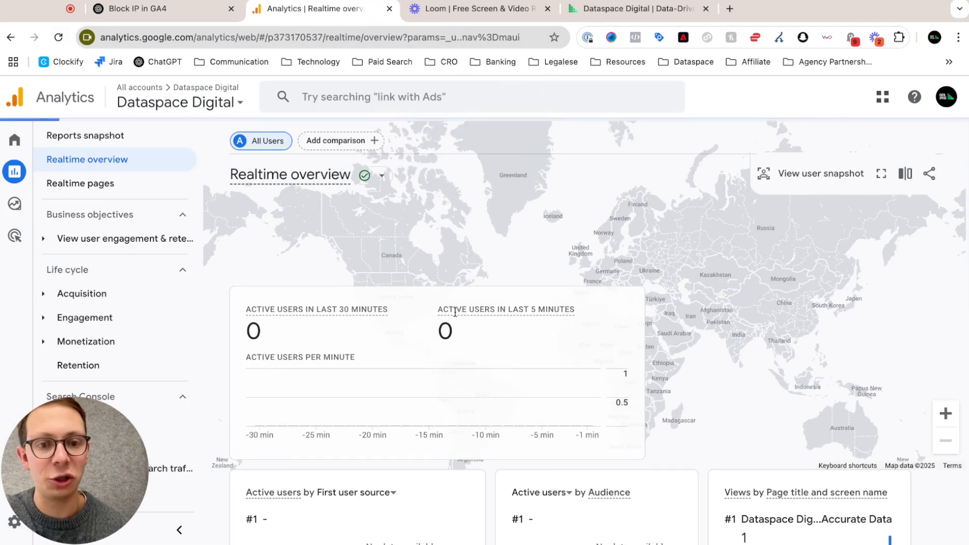
Step: Check whether the site visit registers in the Realtime overview's users, first user source, audience, page and event cards
scroll(550, 309, "down", 5)
scroll(551, 308, "down", 4)
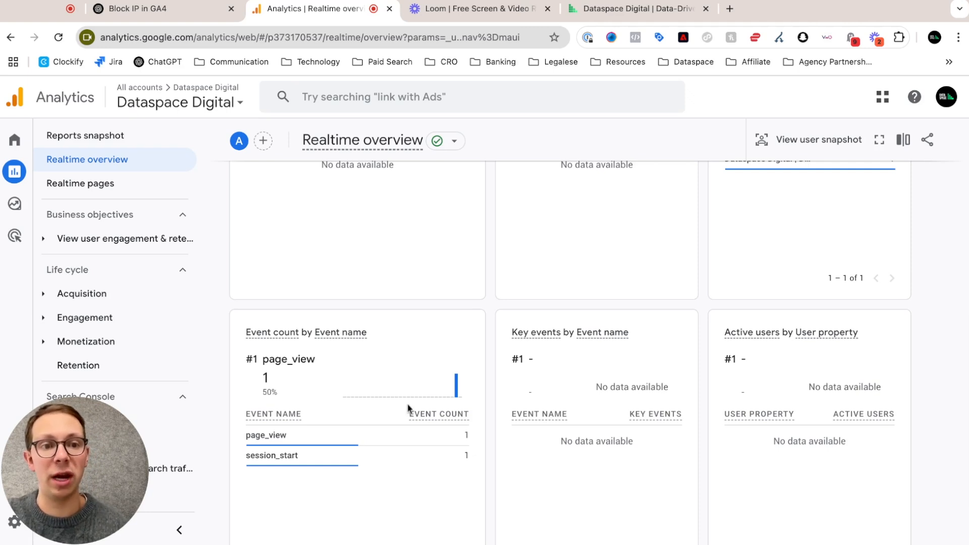
scroll(546, 332, "up", 1)
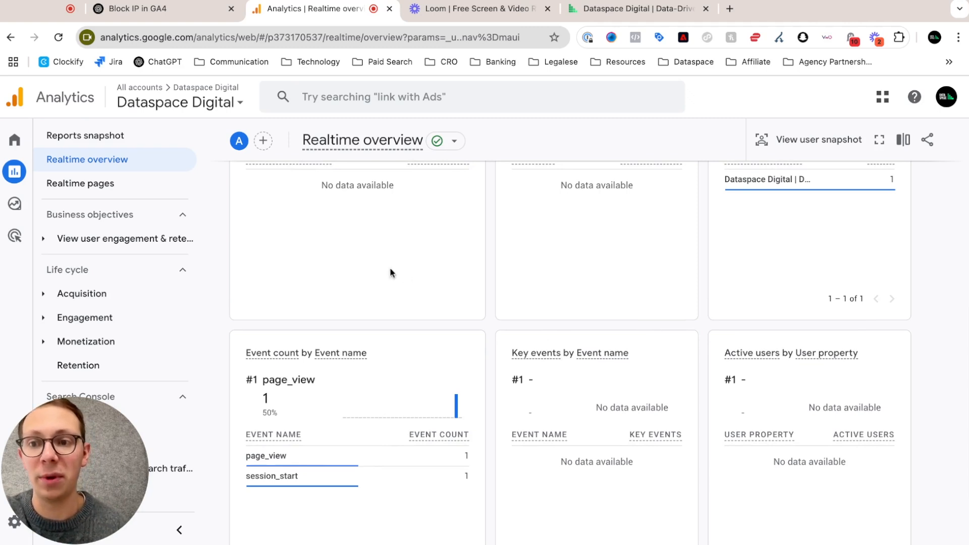
left_click_drag(75, 461, 75, 361)
mouse_move(21, 515)
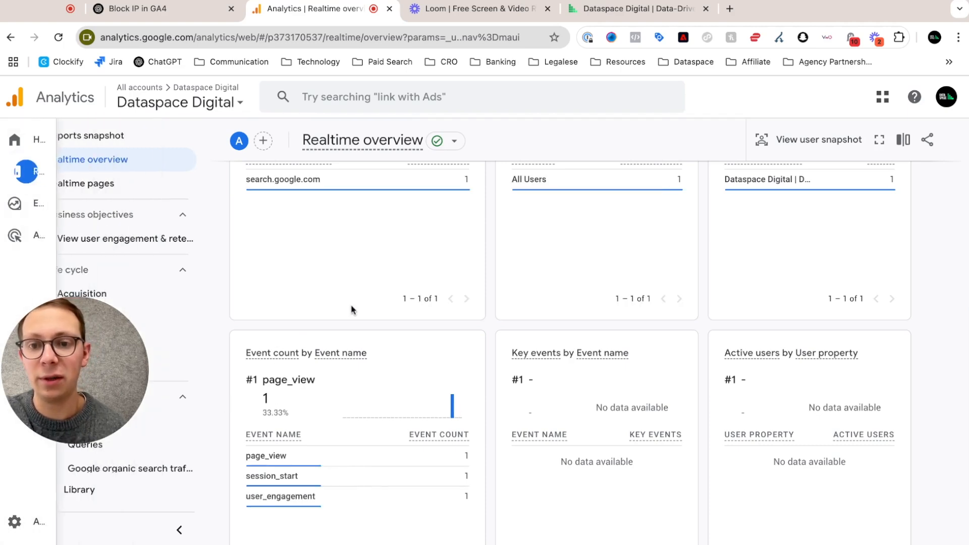
scroll(352, 309, "up", 8)
scroll(590, 394, "down", 3)
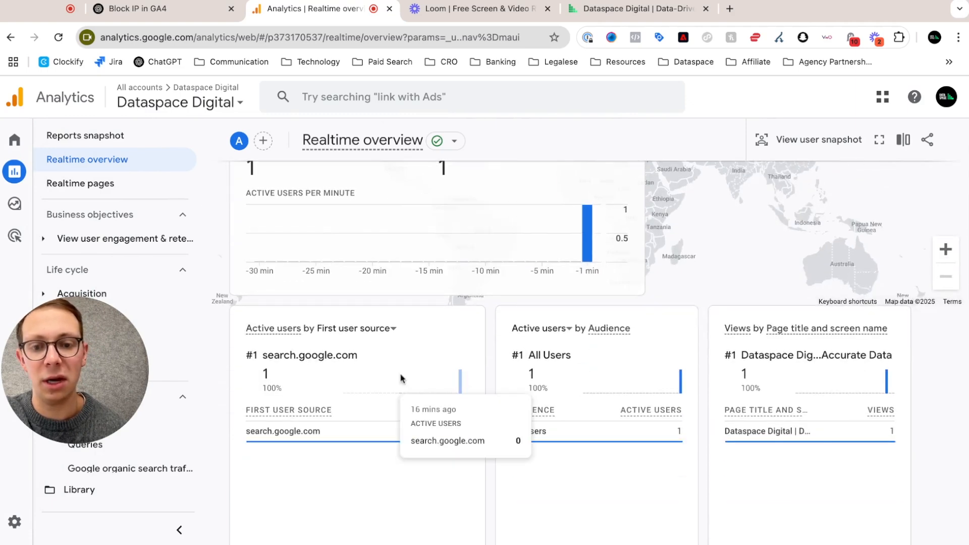
scroll(401, 383, "down", 3)
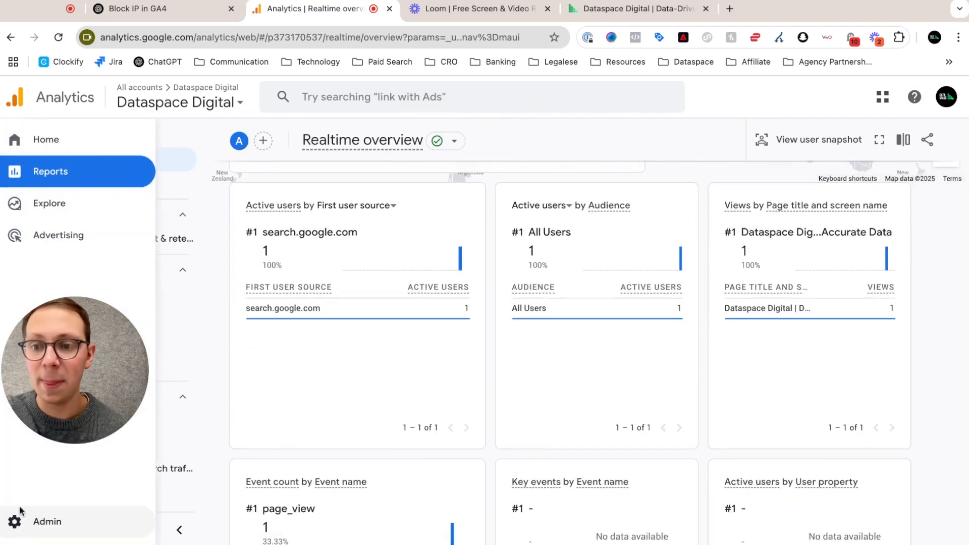
Step: Open the property's data streams from Admin and show the Dataspace Digital Website stream details
left_click(30, 520)
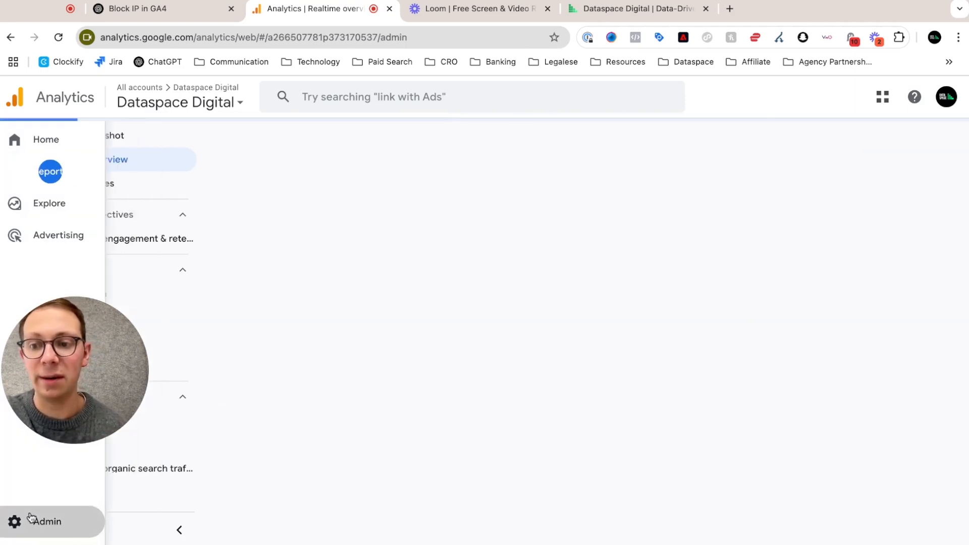
scroll(493, 288, "down", 3)
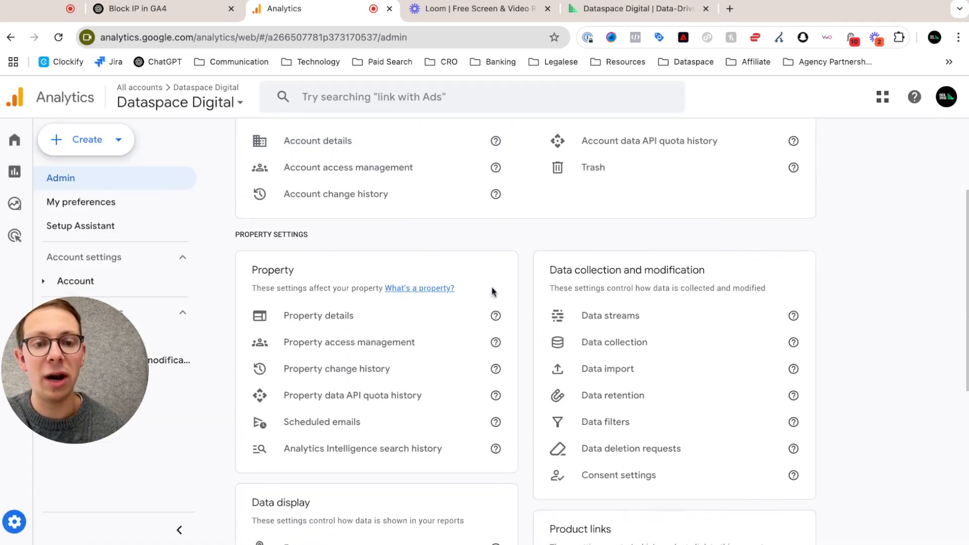
left_click(613, 316)
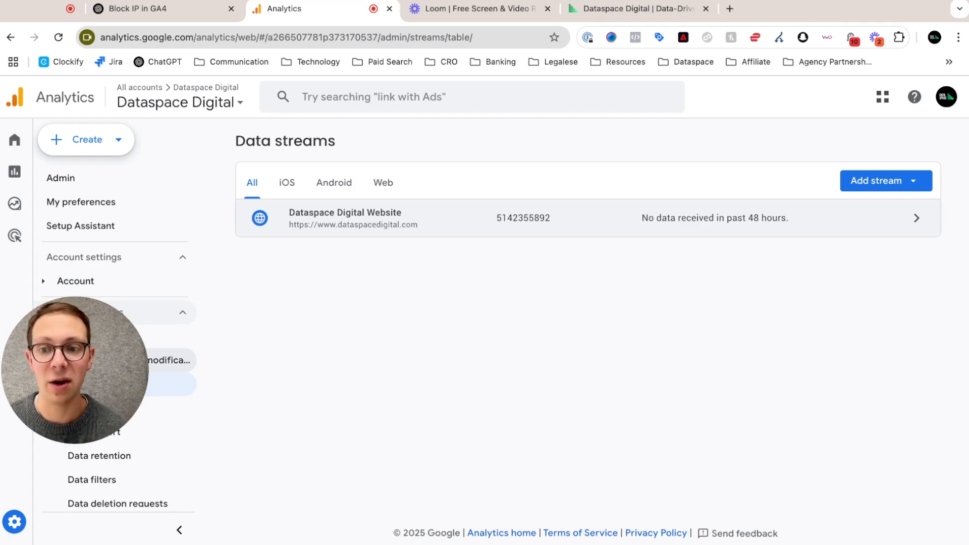
left_click(449, 218)
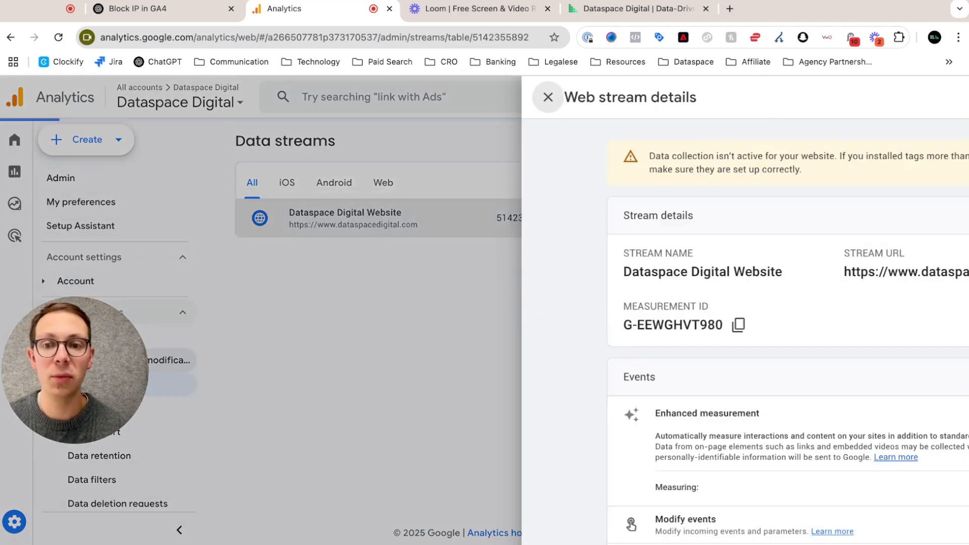
Step: Open the stream's Google tag settings, expand the full settings list and open Define internal traffic
scroll(450, 259, "down", 2)
scroll(450, 258, "down", 3)
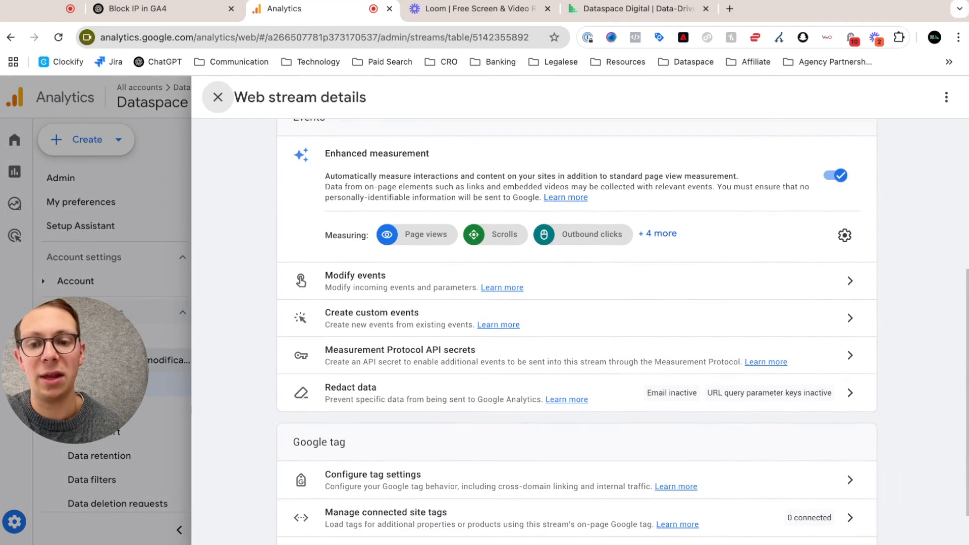
scroll(418, 314, "down", 1)
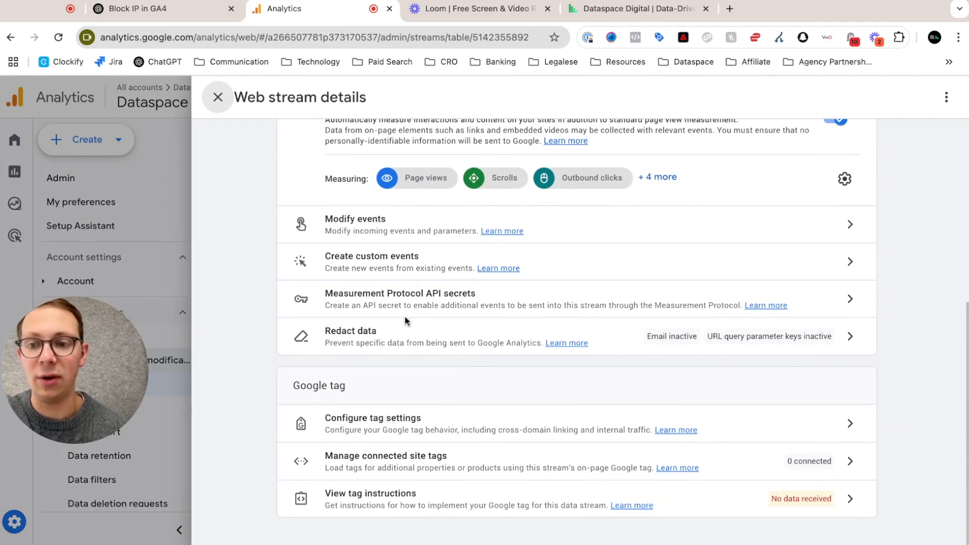
left_click(442, 430)
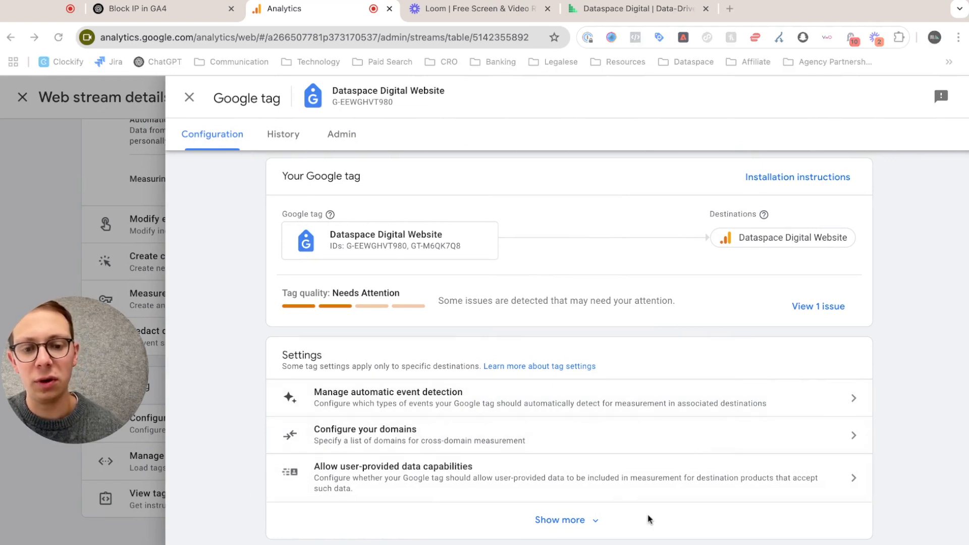
left_click(579, 523)
scroll(519, 431, "down", 4)
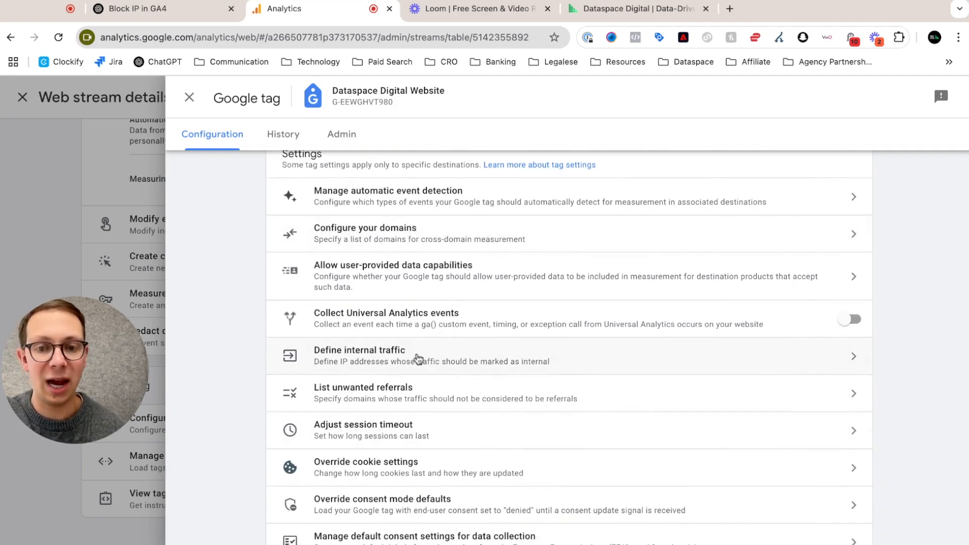
left_click(418, 359)
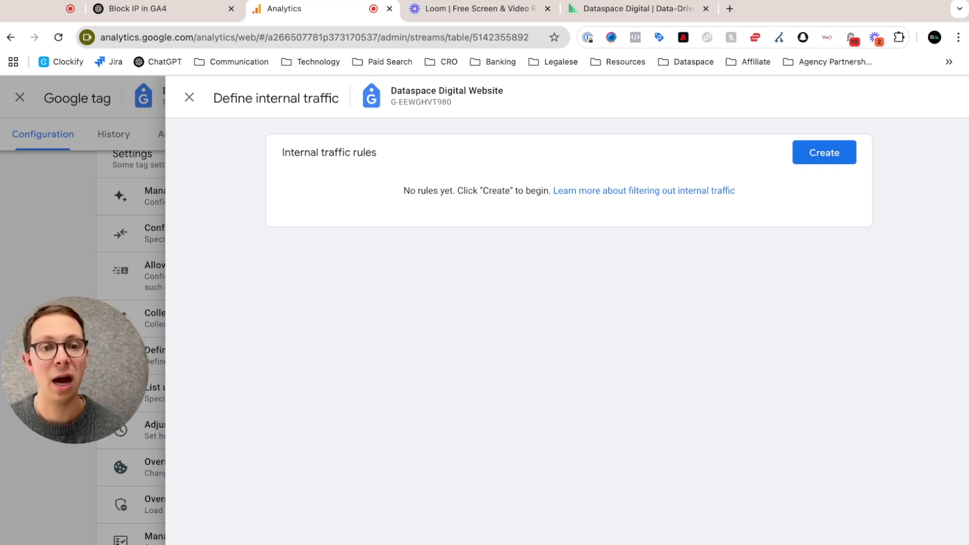
Step: Start a new internal traffic rule and name it "Coworking Office"
left_click(809, 151)
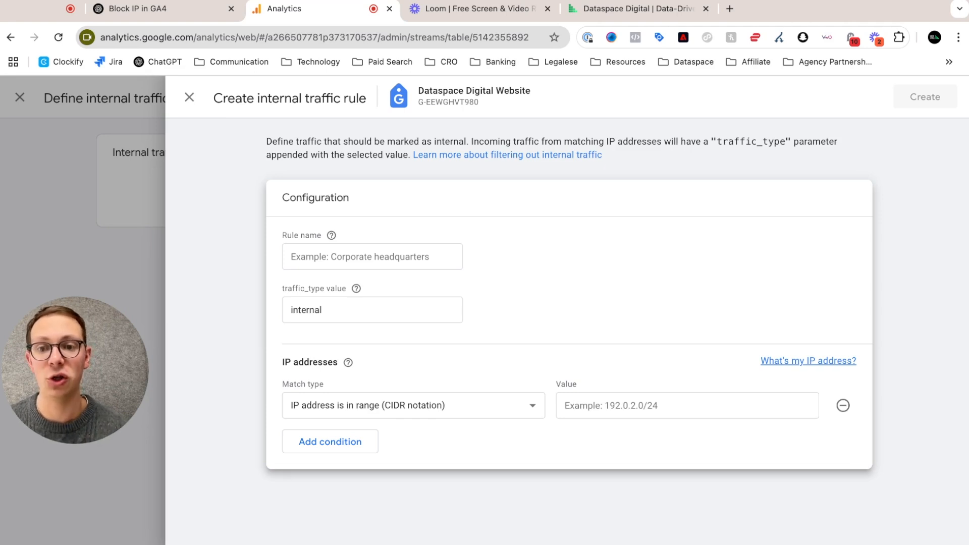
left_click(341, 246)
type("C")
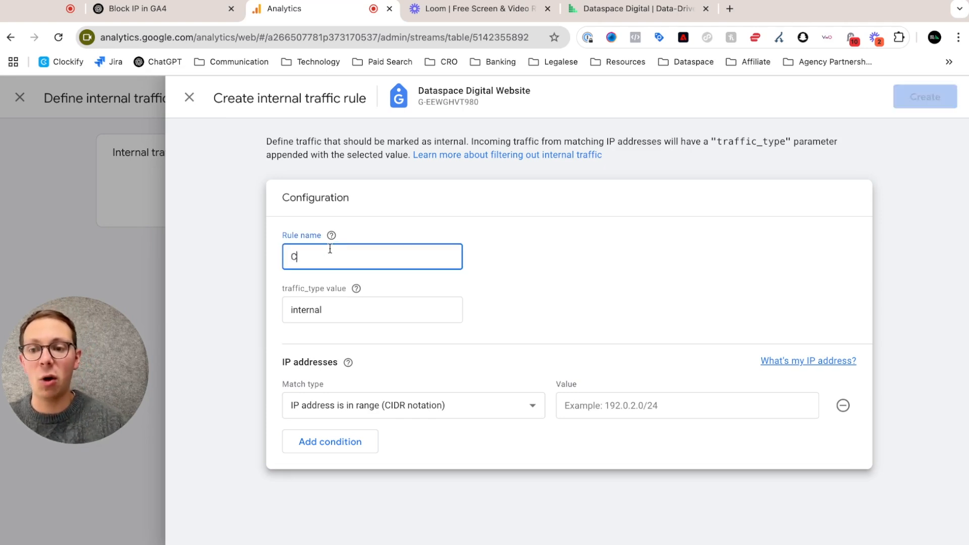
type("owor")
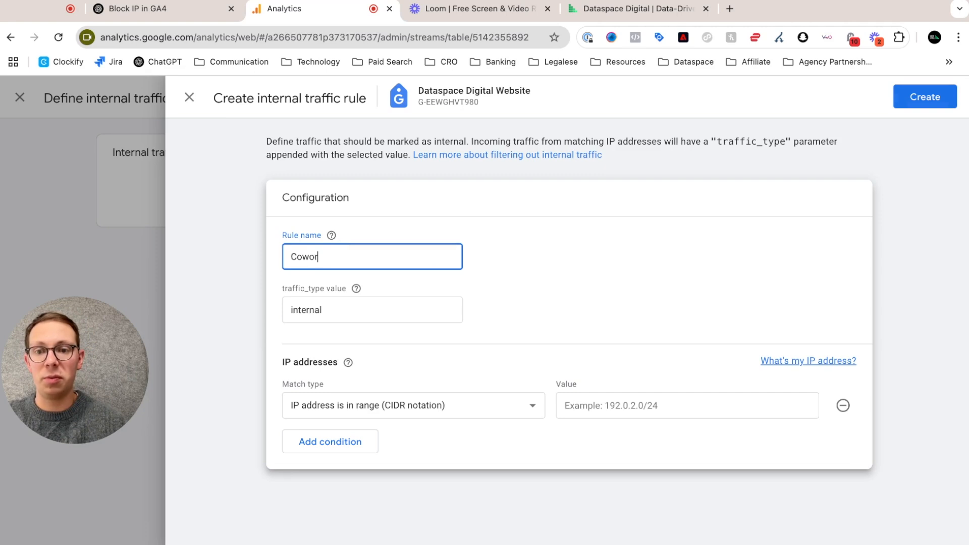
type("king Office")
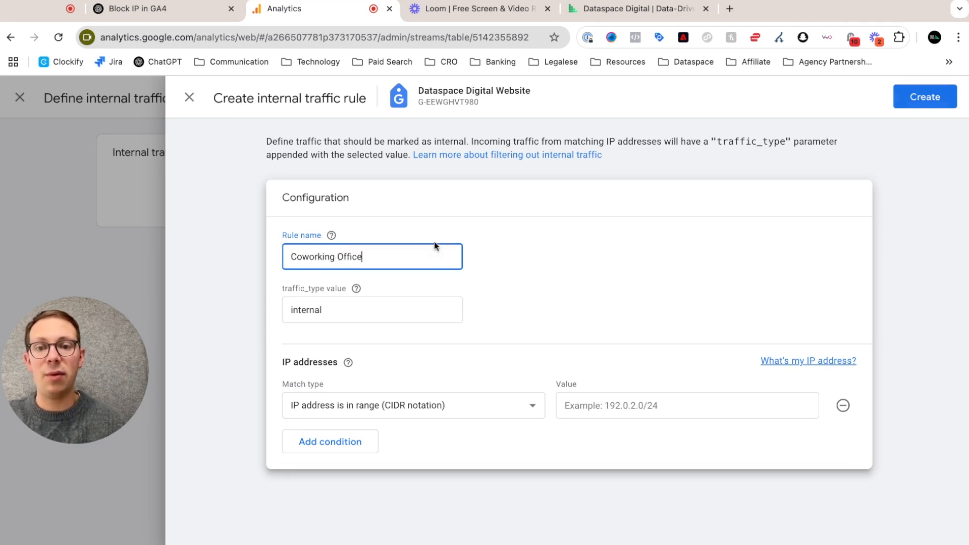
left_click(557, 247)
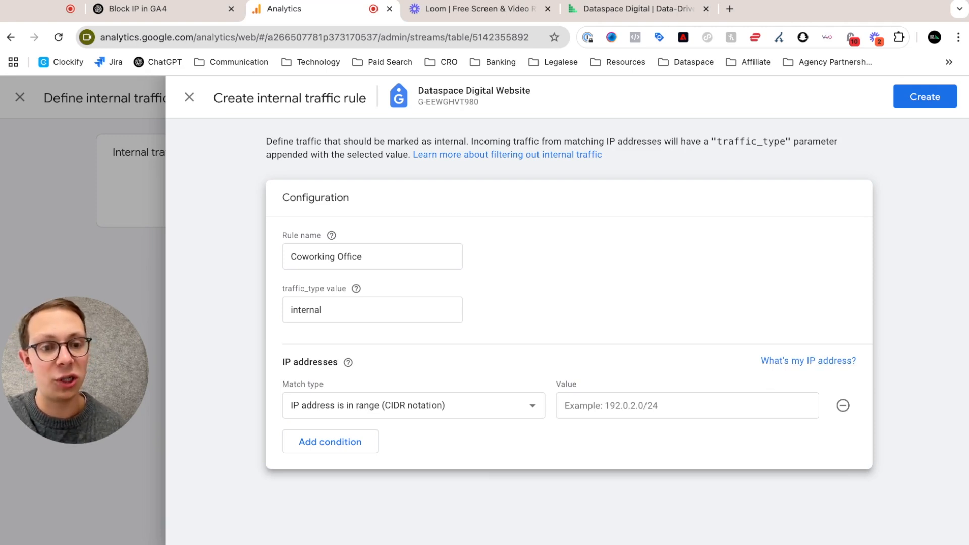
Step: Look up the current public IPv4 address on whatismyipaddress.com and select it in the IP details
left_click(808, 361)
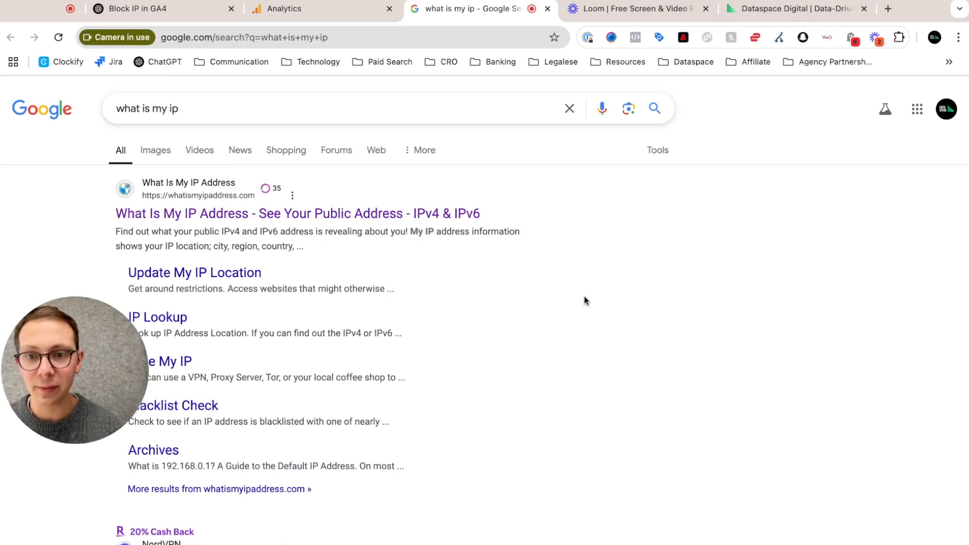
left_click(340, 212)
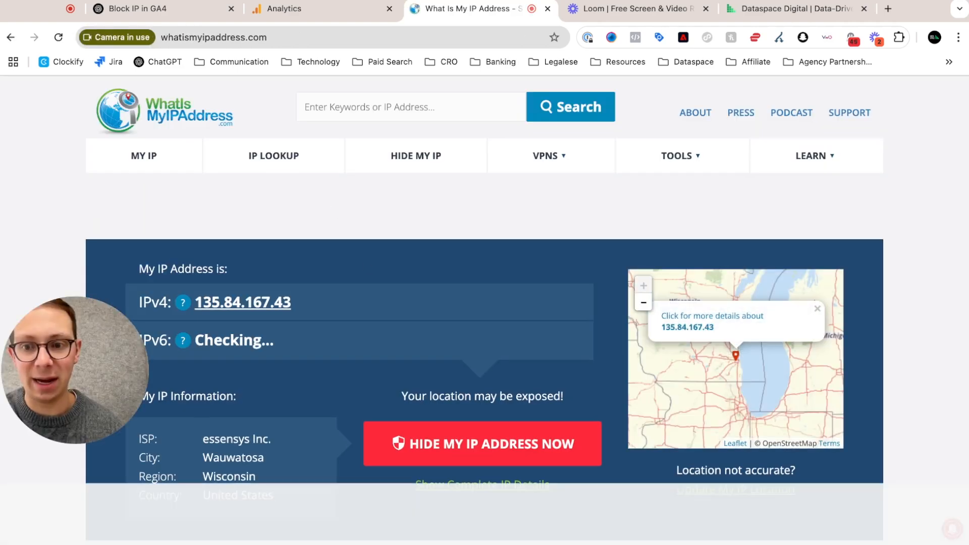
left_click(262, 305)
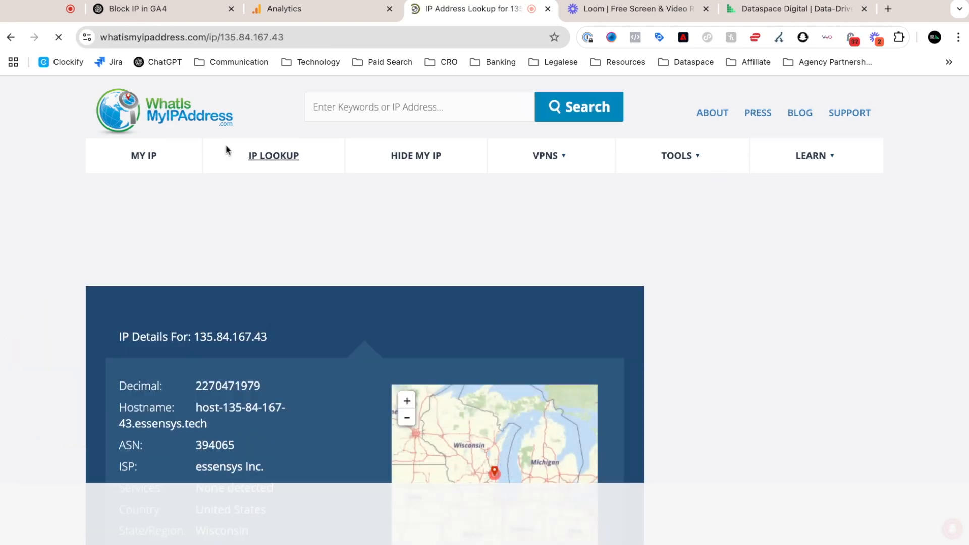
left_click_drag(268, 256, 194, 255)
key("super+c")
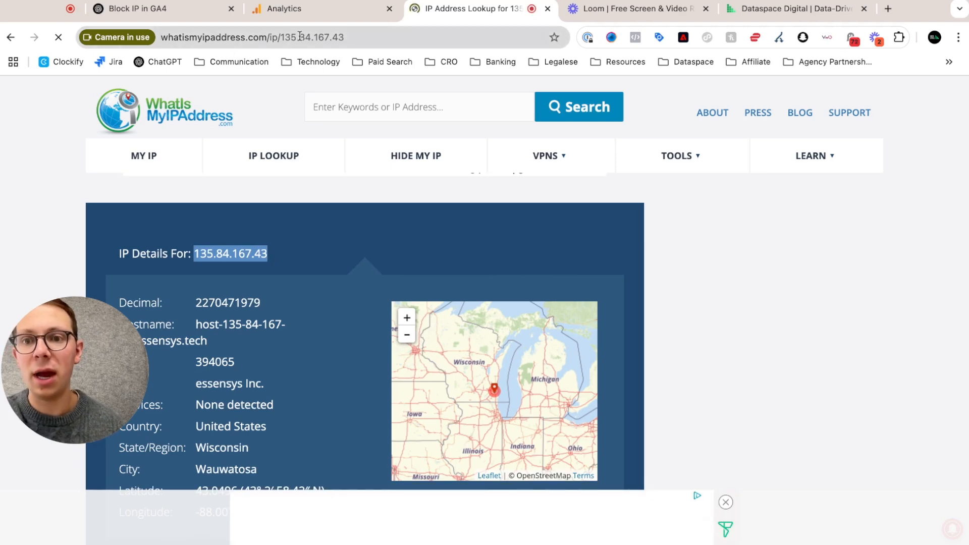
left_click(295, 11)
left_click(444, 411)
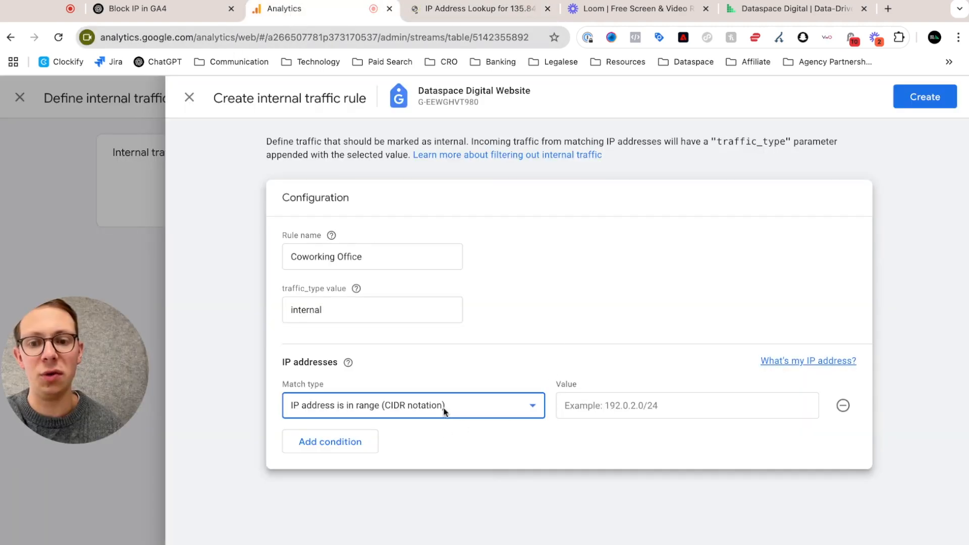
left_click(454, 426)
left_click(601, 402)
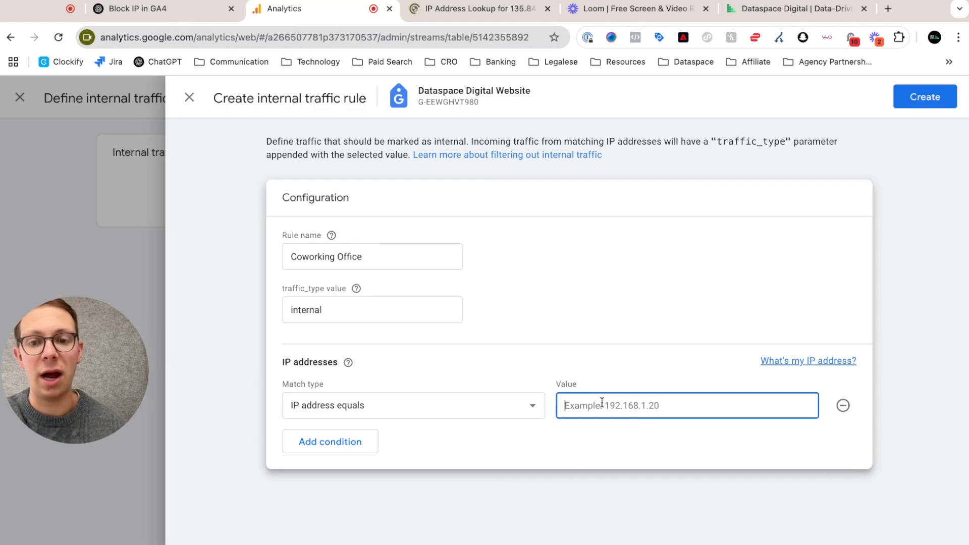
key("super+v")
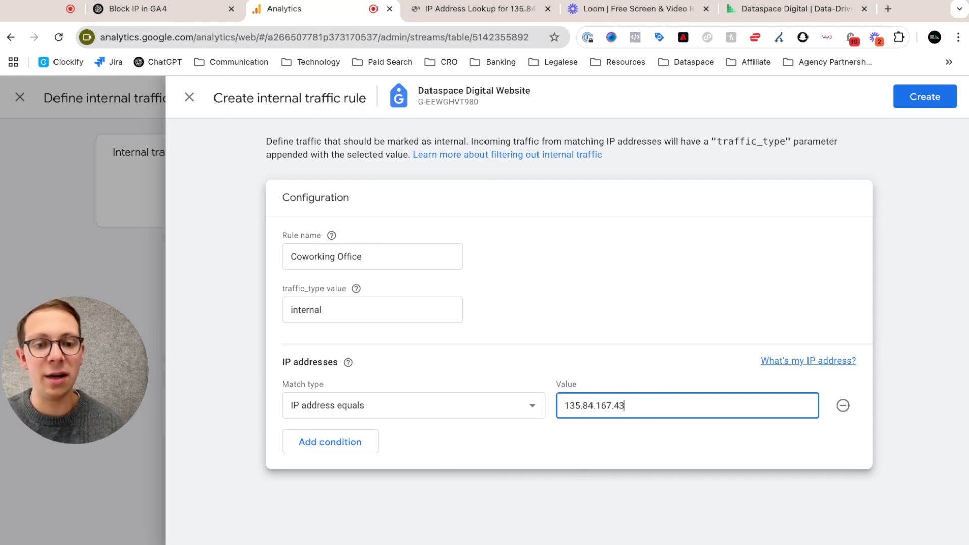
left_click(397, 404)
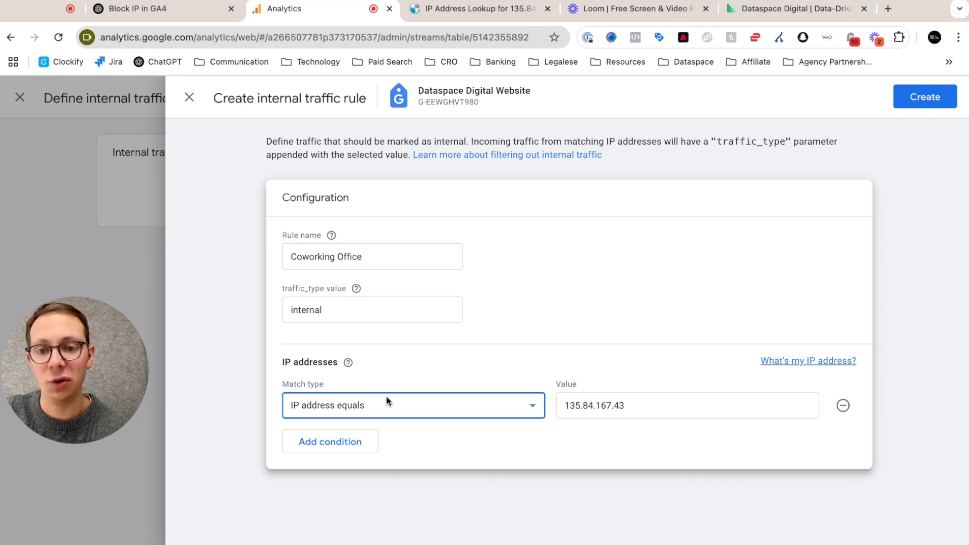
left_click(931, 98)
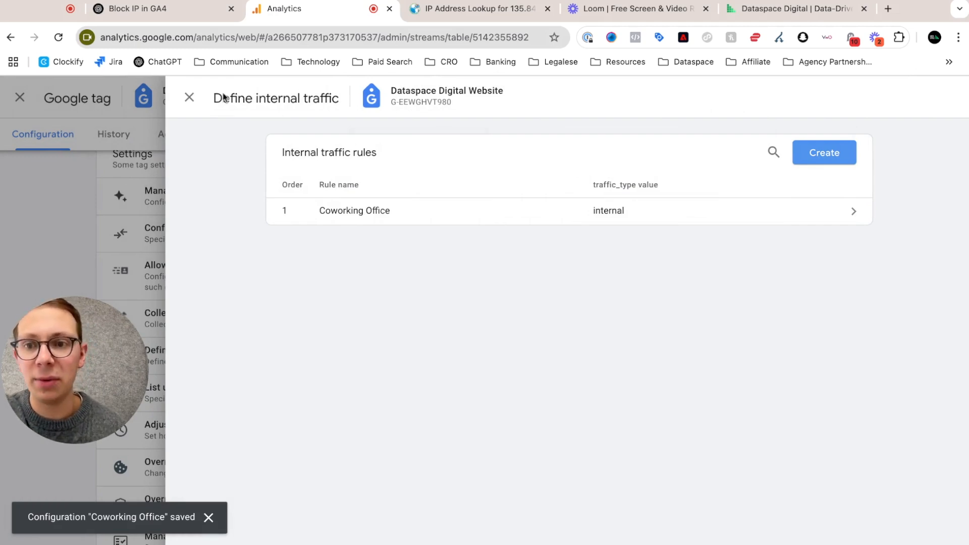
Step: Close the internal traffic, Google tag and web stream details, and open the property's Data filters from Admin
left_click(197, 93)
left_click(190, 97)
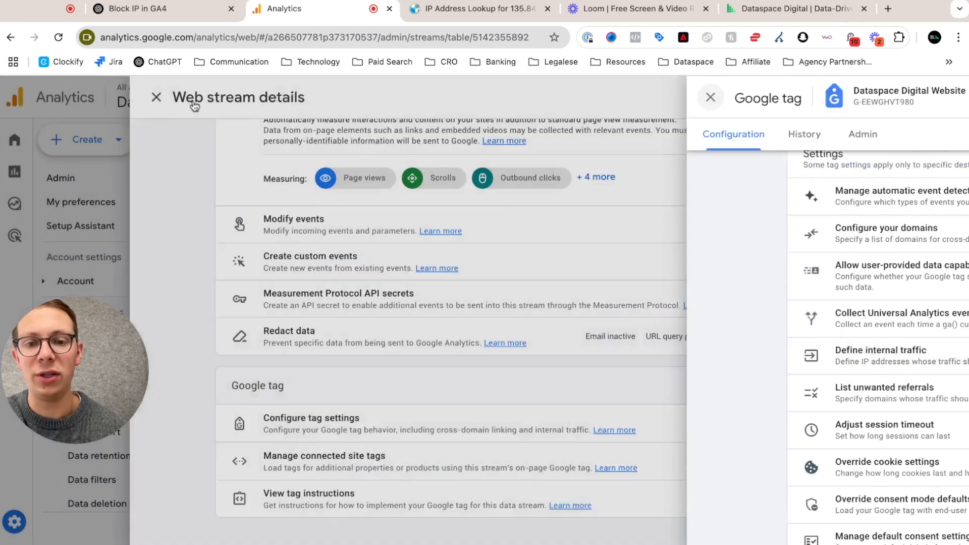
left_click(214, 100)
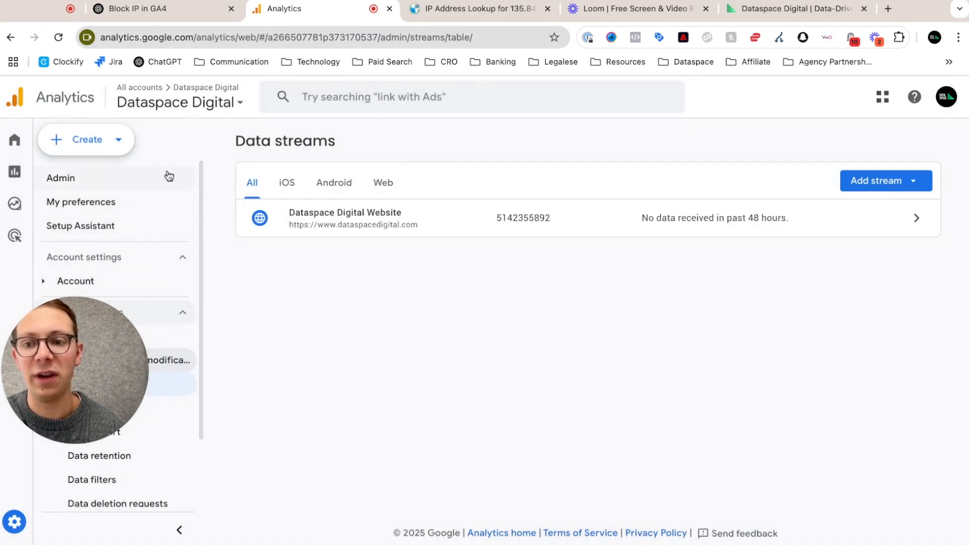
left_click_drag(120, 373, 114, 289)
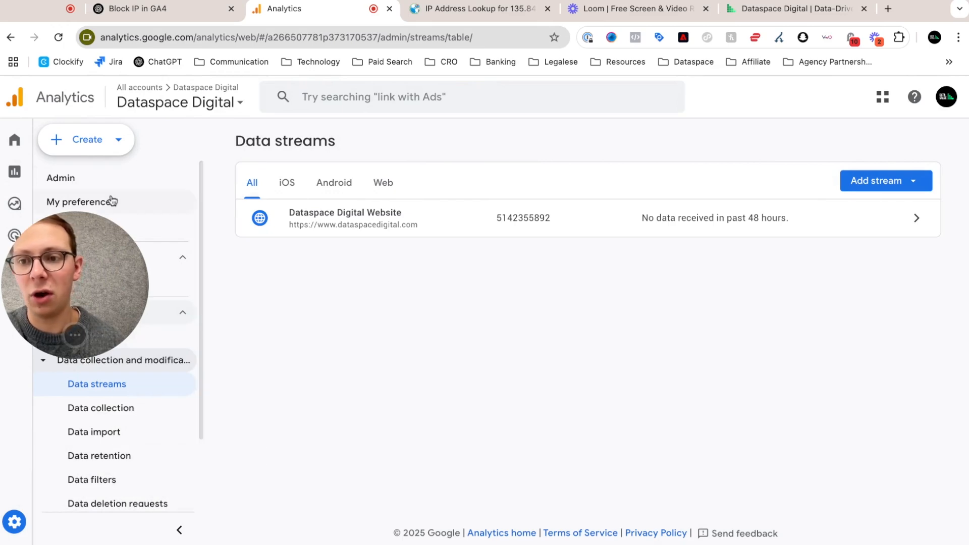
left_click(98, 180)
scroll(471, 320, "down", 3)
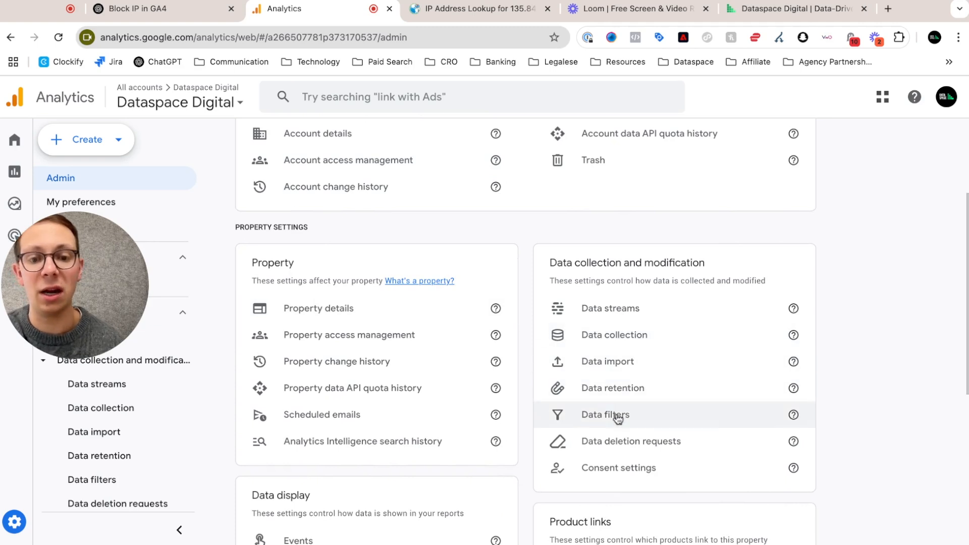
left_click(617, 417)
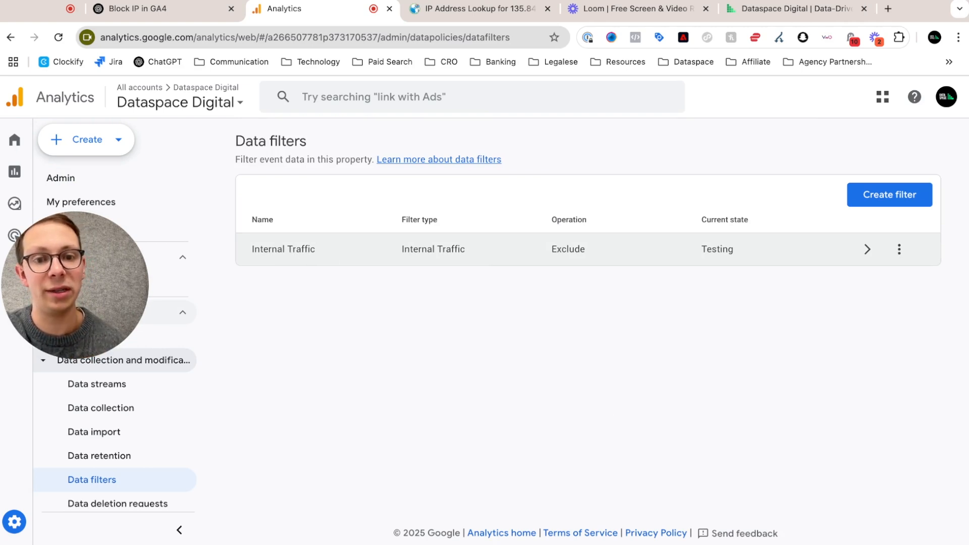
Step: Set the Internal Traffic data filter's state to Active, save it and confirm the activation
left_click(374, 249)
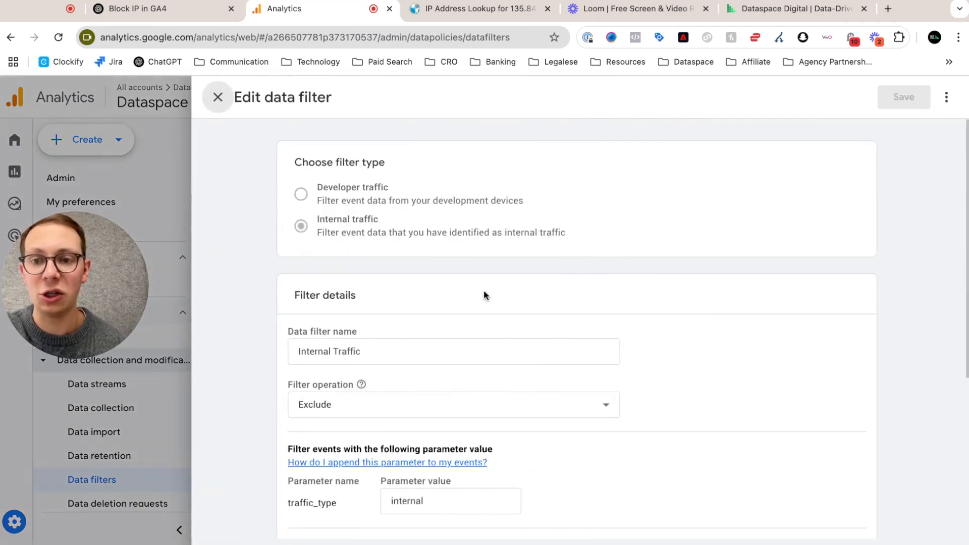
scroll(484, 290, "down", 4)
scroll(483, 292, "down", 1)
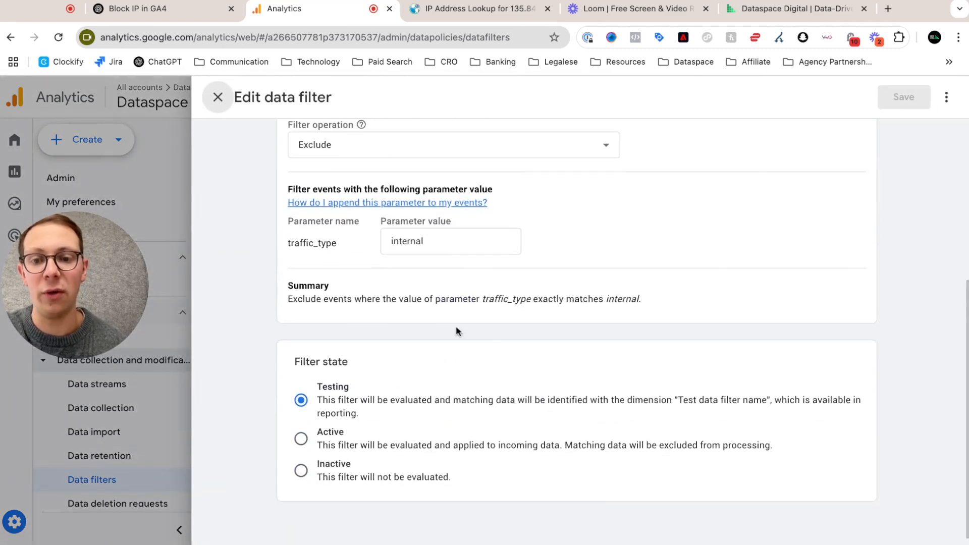
left_click(302, 442)
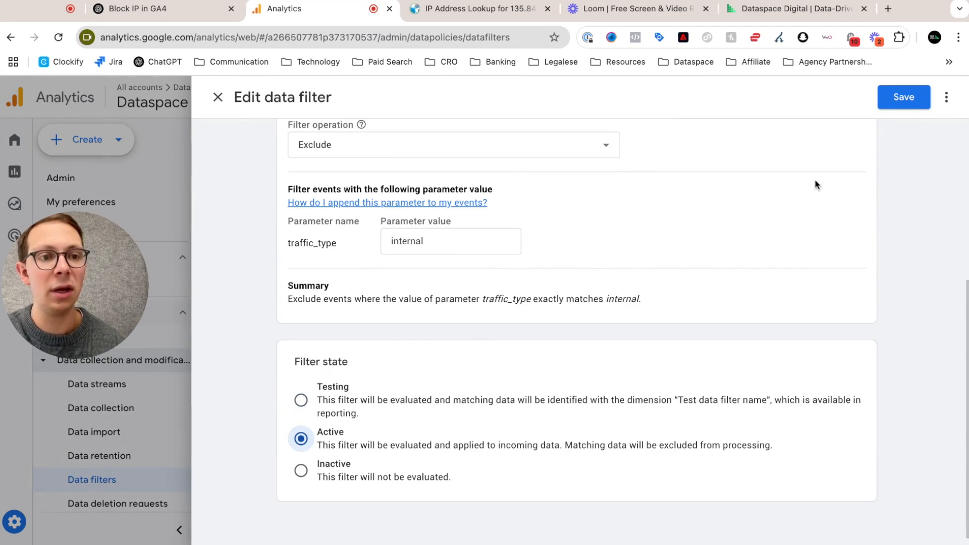
left_click(919, 103)
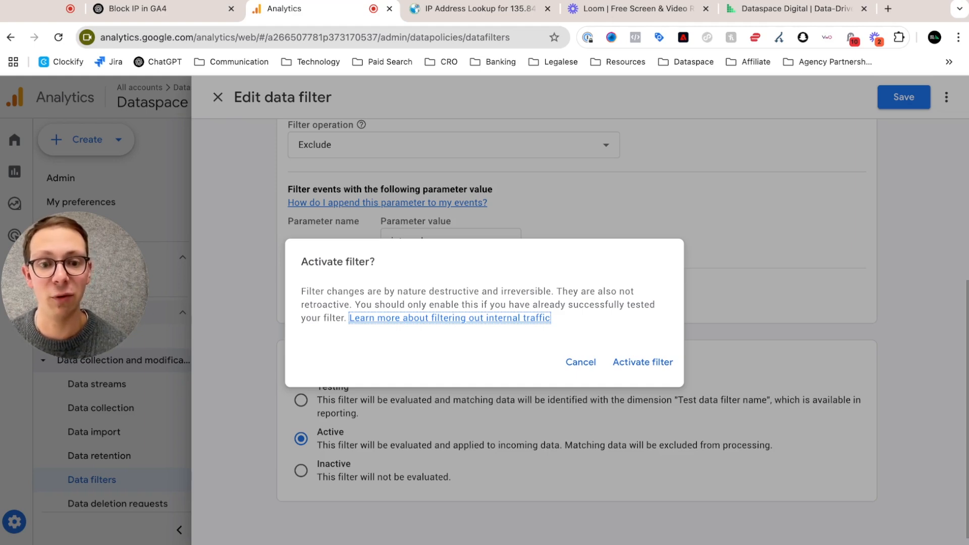
left_click(641, 362)
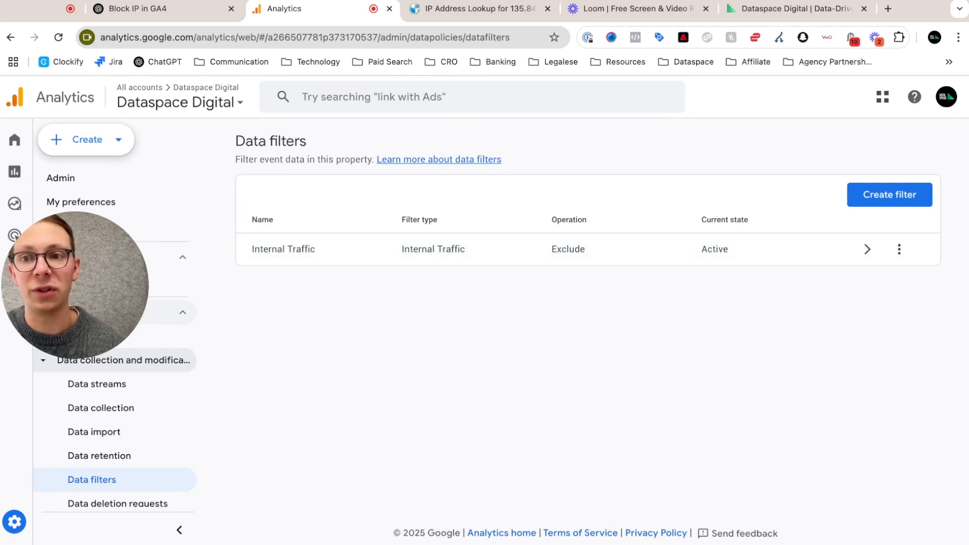
Step: Visit dataspacedigital.com in a new Incognito window, reload the page and open its About page to generate test traffic
key("super+shift+n")
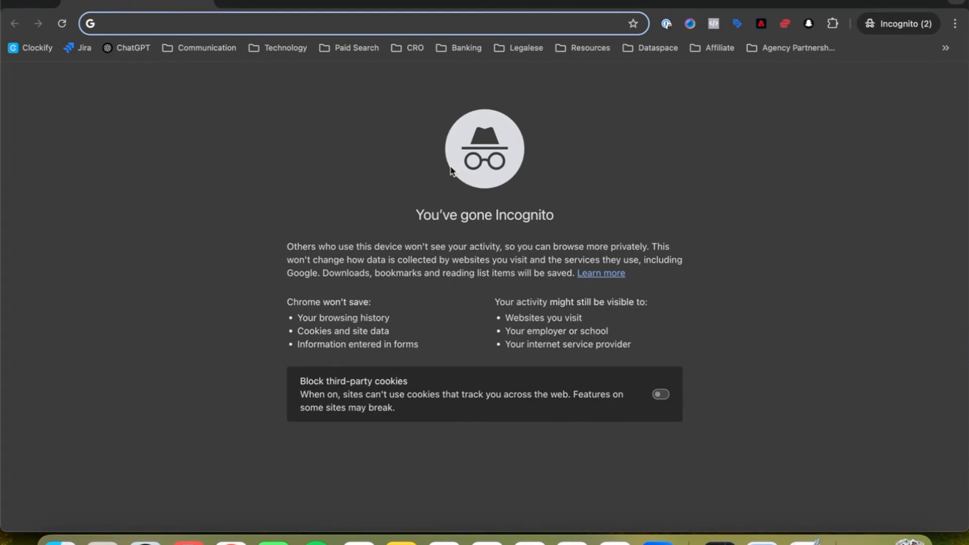
type("d")
key("Return")
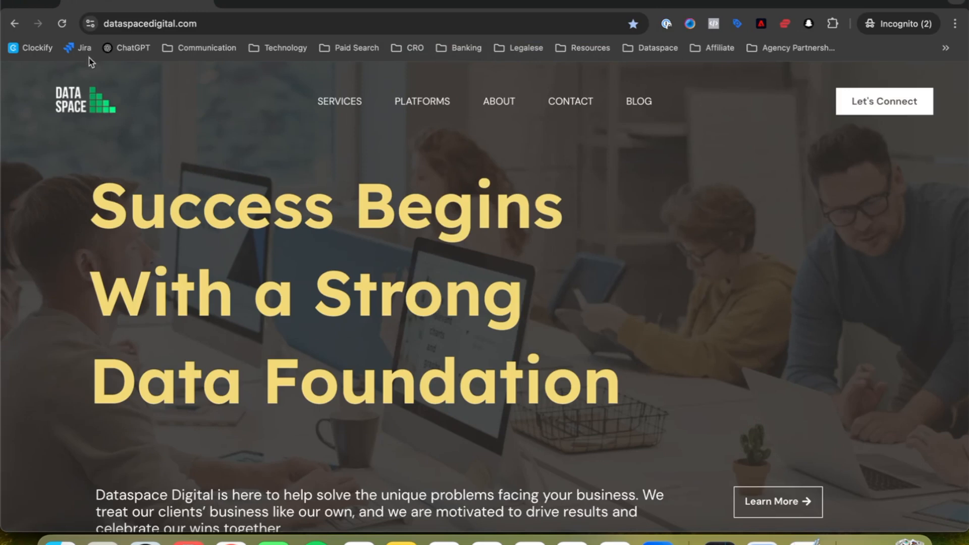
left_click(62, 25)
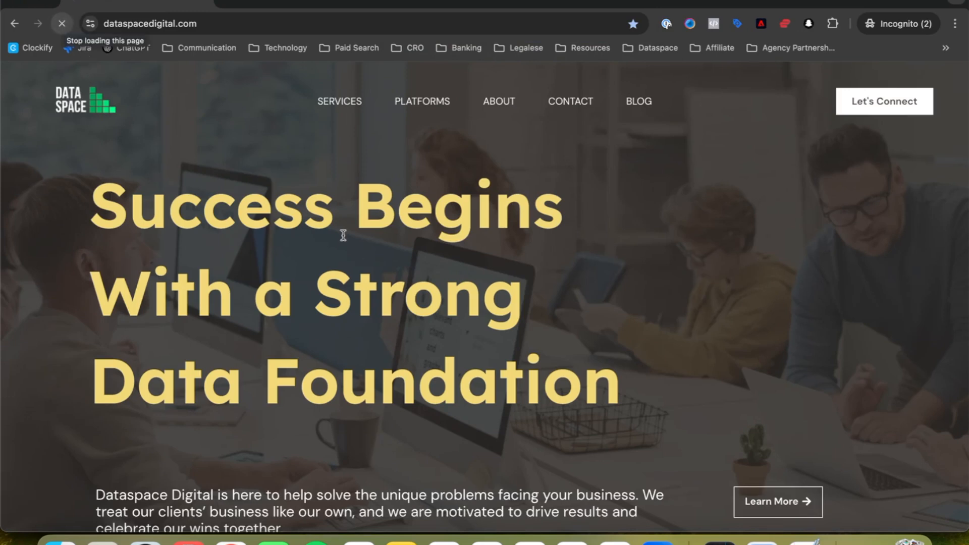
left_click(499, 101)
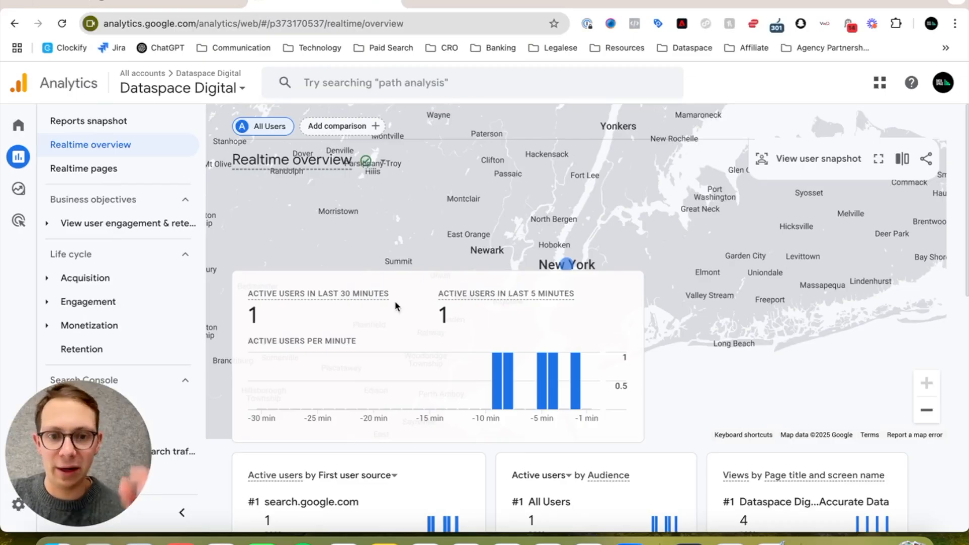
Step: Reload the Analytics Realtime overview to examine the active users per minute, and return to the property's Home page
left_click(60, 25)
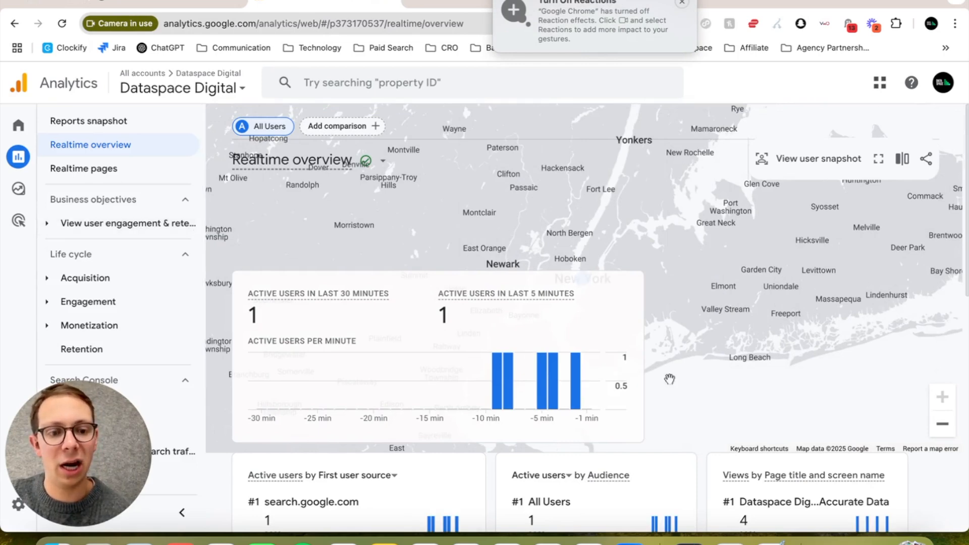
scroll(670, 379, "down", 2)
mouse_move(577, 296)
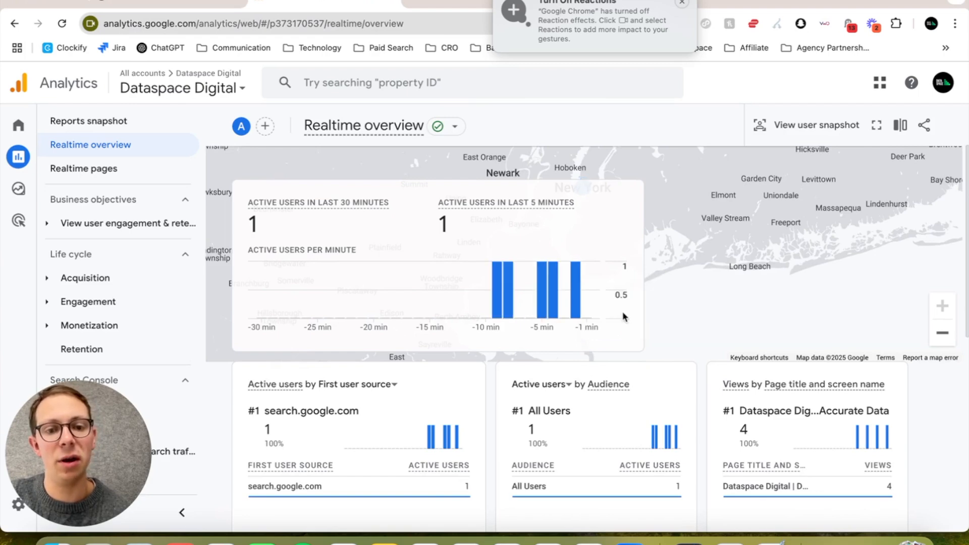
mouse_move(587, 321)
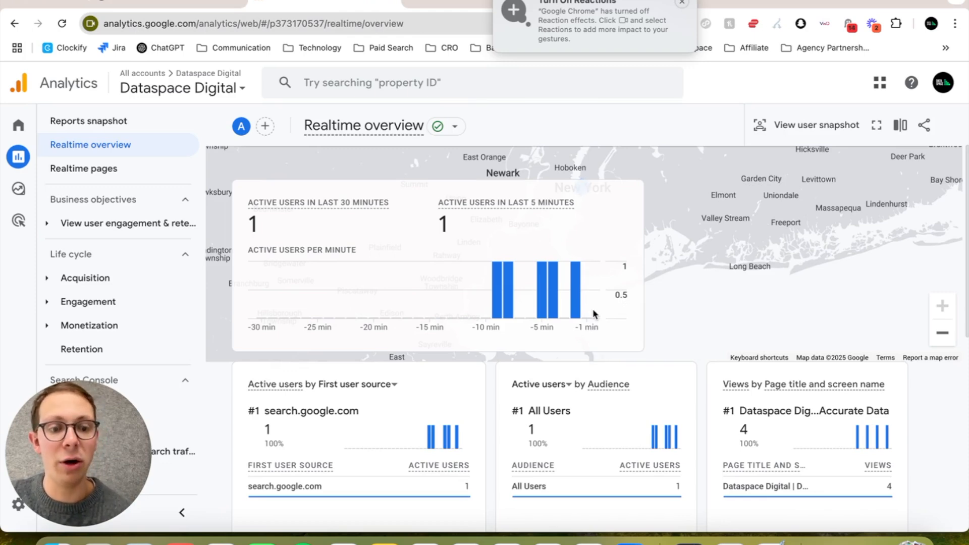
scroll(593, 314, "down", 1)
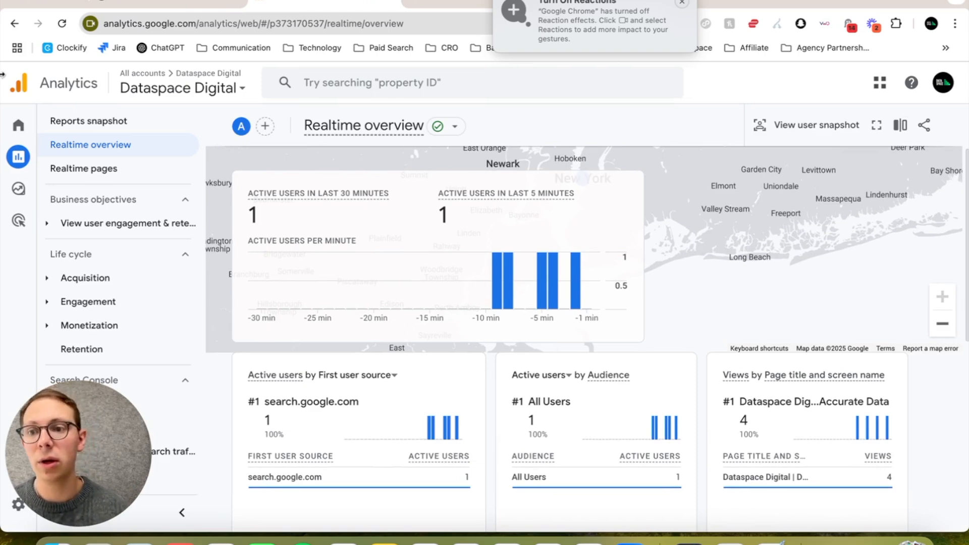
left_click(45, 123)
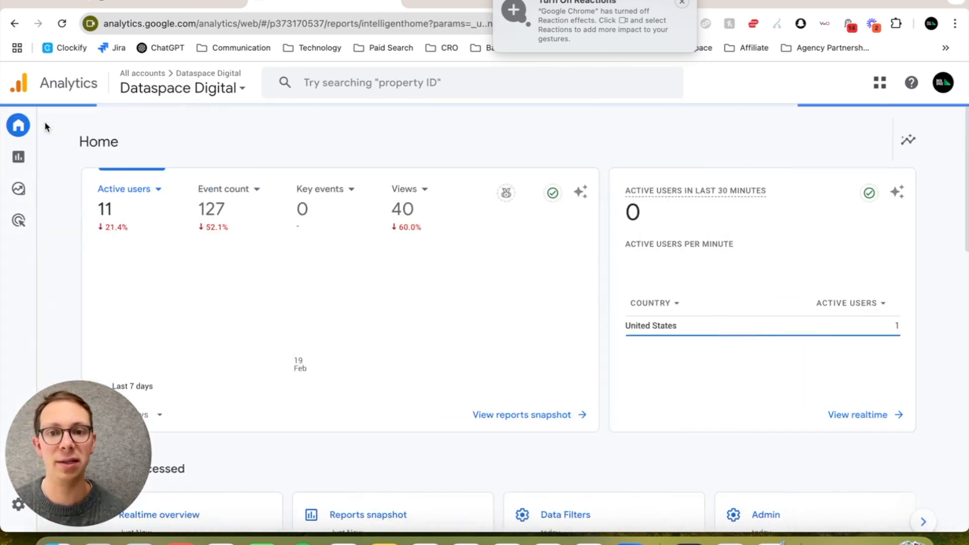